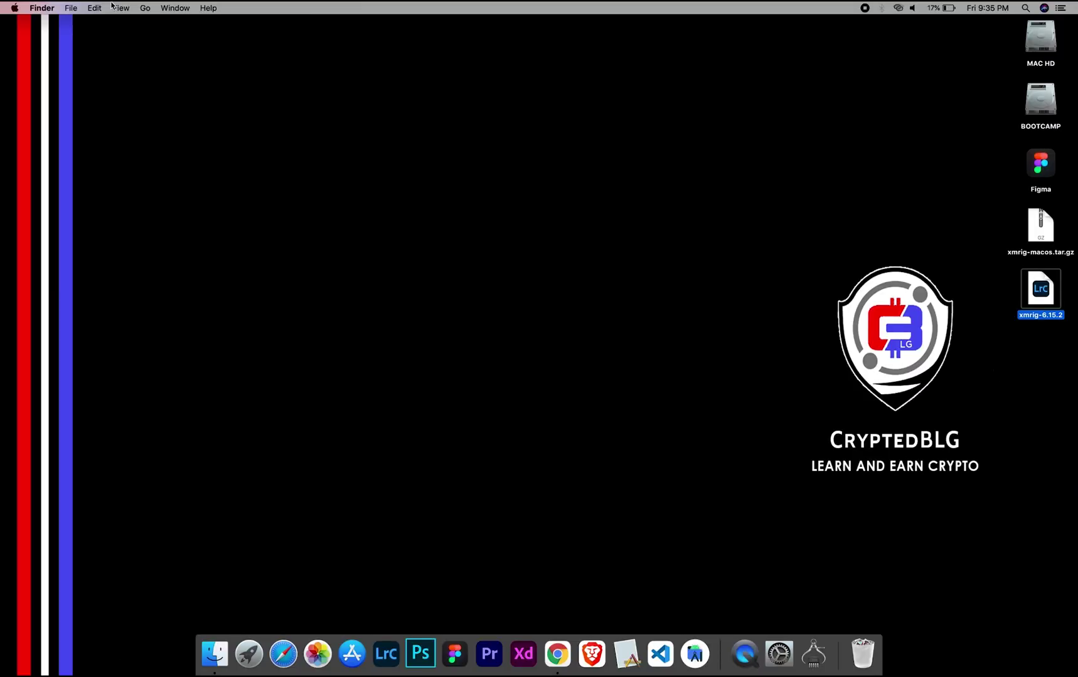
Open the Apple menu from the menu bar beside the extracted xmrig folder
left_click(15, 8)
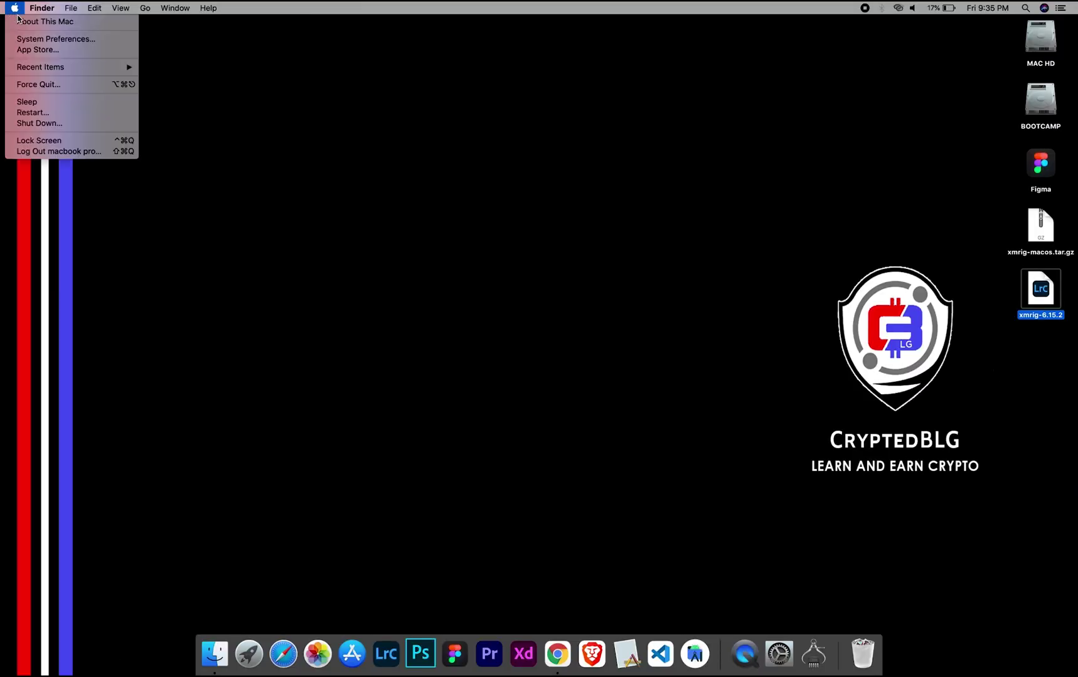
Check About This Mac, then open the xmrig-6.16.4 folder and show config.json's context menu
left_click(25, 21)
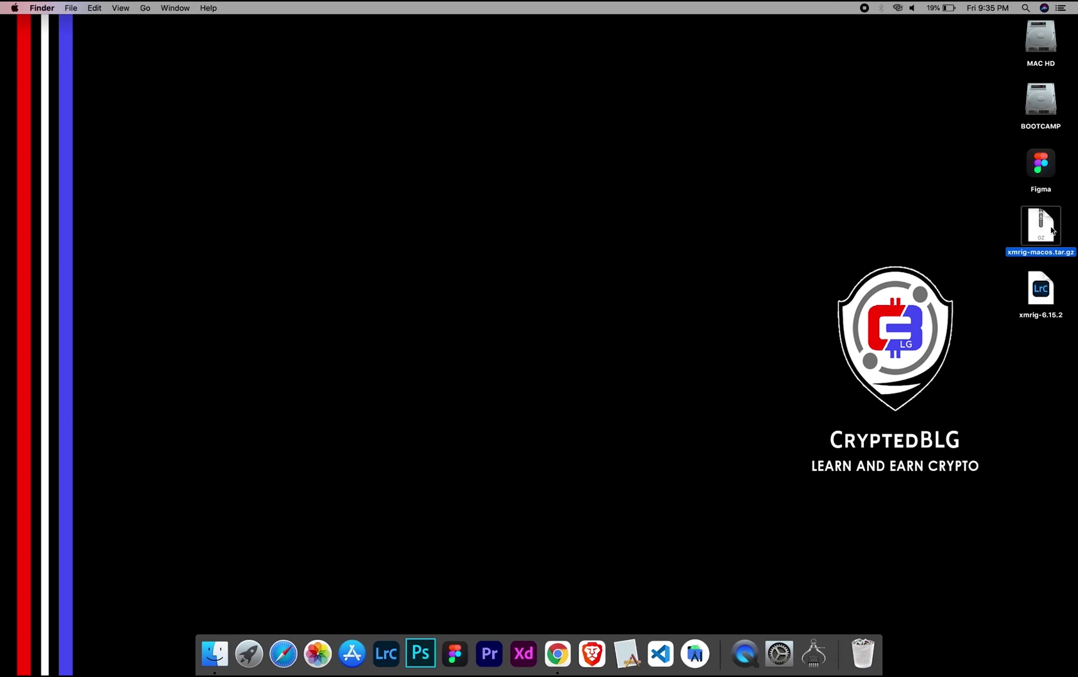
left_click(1043, 286)
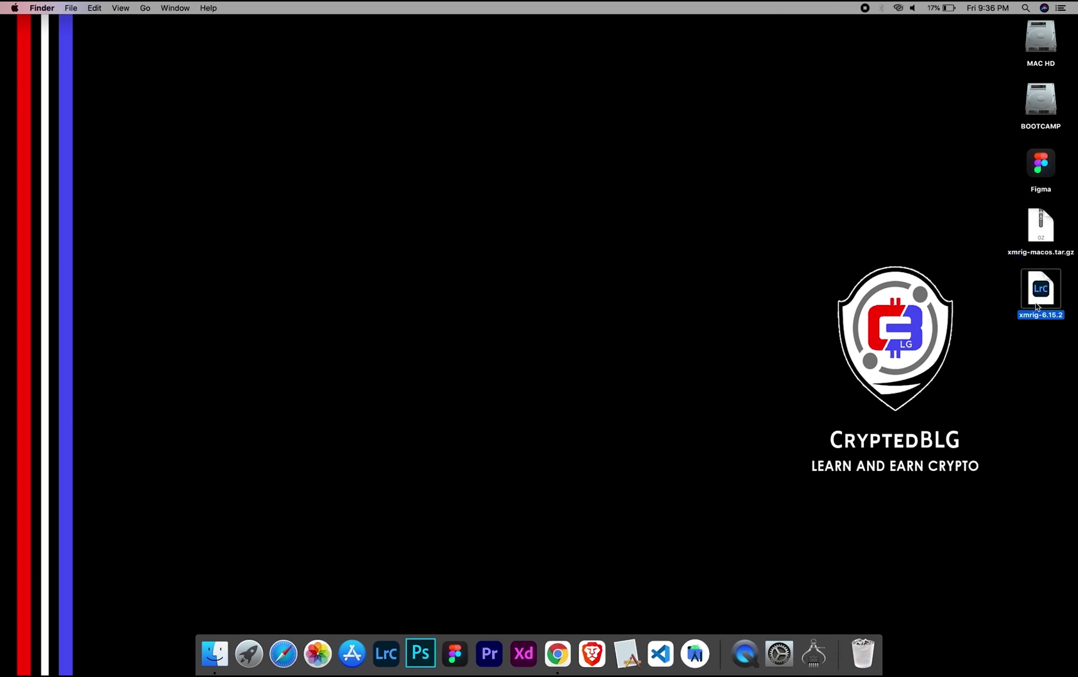
right_click(396, 172)
Open config.json in TextEdit, review its pool URL and user field, then close it
mouse_move(420, 187)
left_click(552, 258)
scroll(343, 292, "down", 2)
scroll(342, 292, "down", 5)
scroll(343, 293, "down", 5)
scroll(343, 292, "down", 5)
scroll(342, 292, "down", 5)
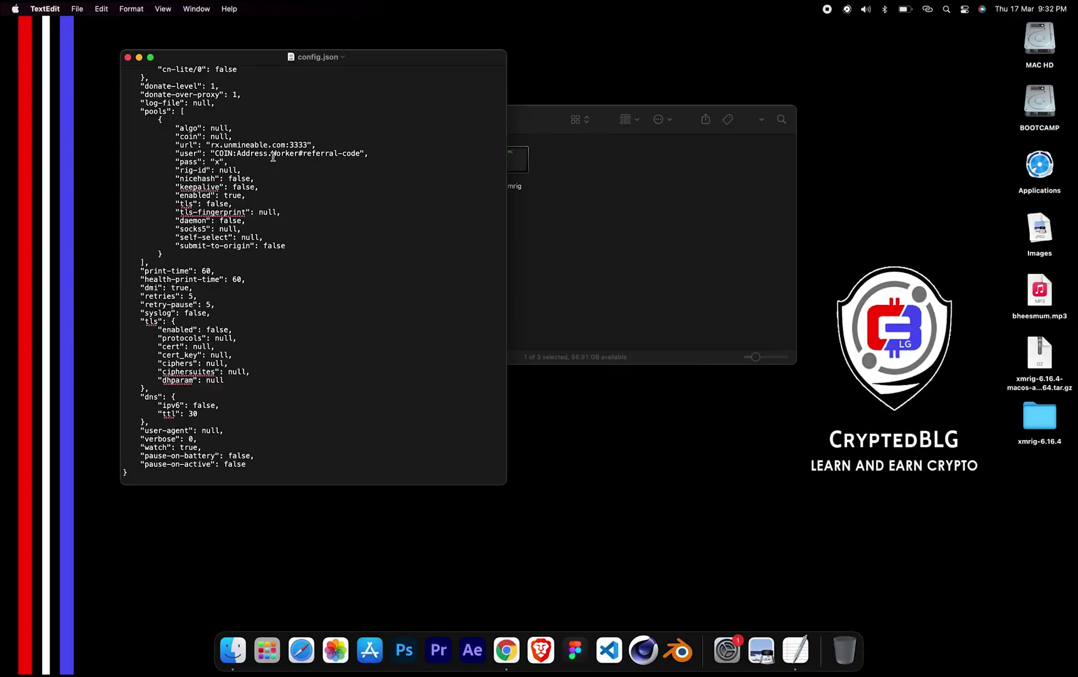
left_click(131, 60)
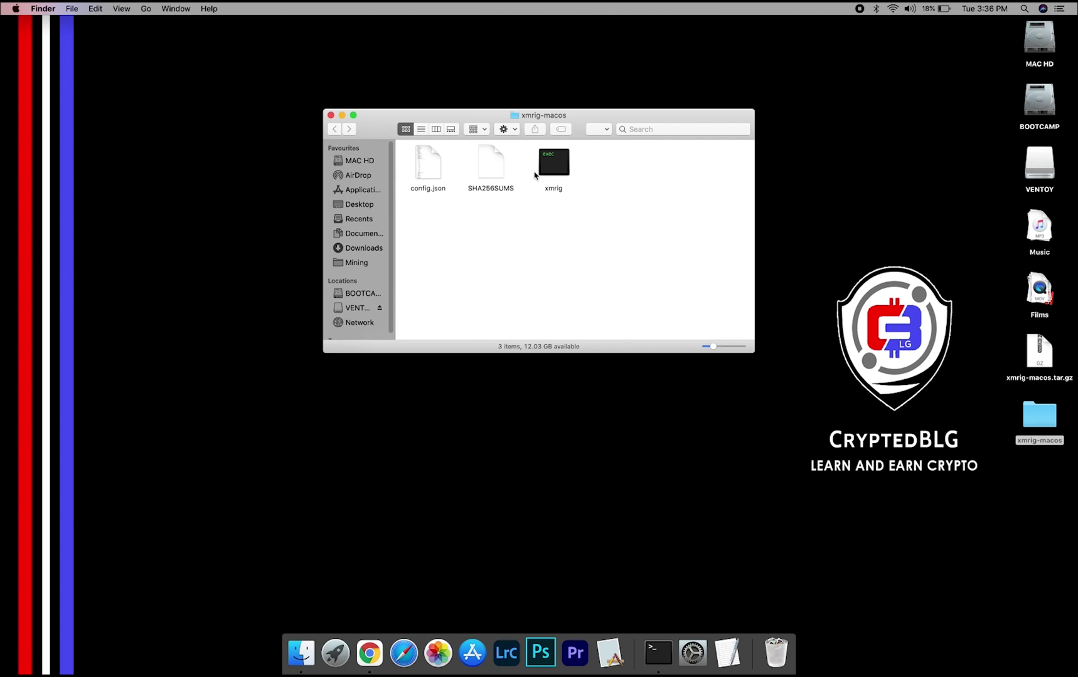
Launch the xmrig executable and dismiss the unidentified-developer Gatekeeper warning
double_click(547, 172)
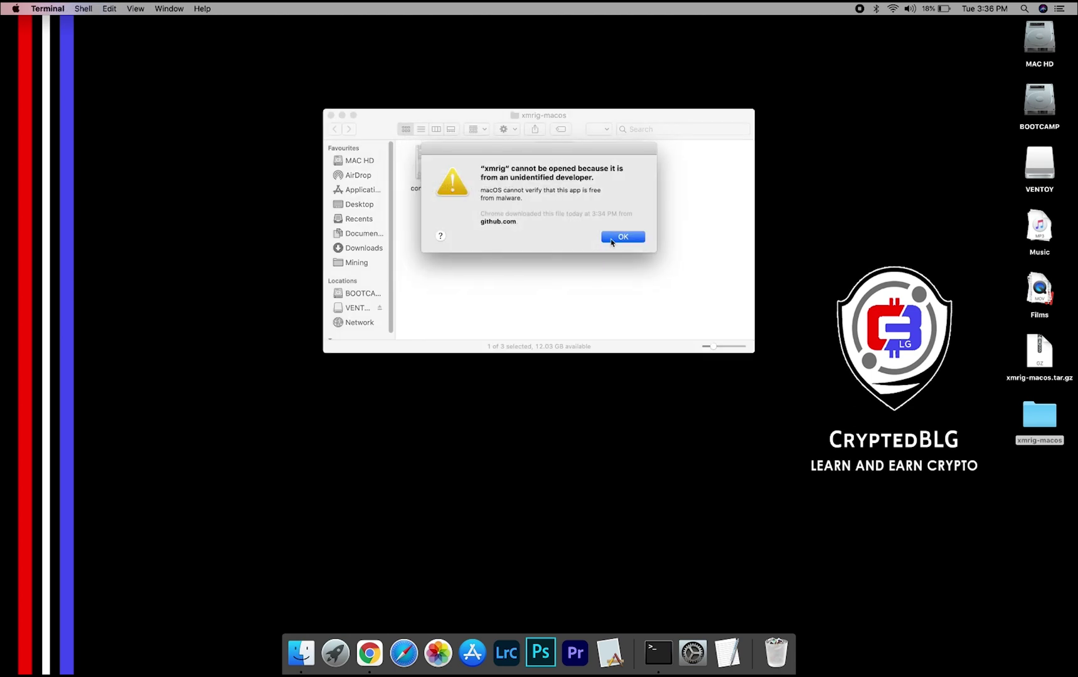
left_click(612, 242)
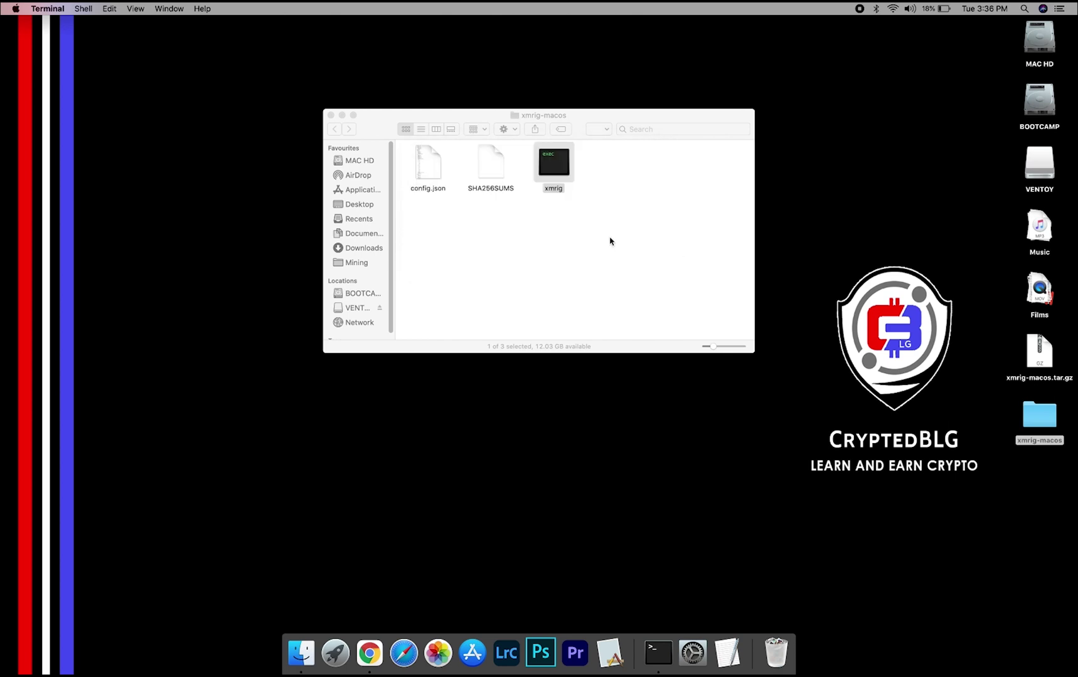
Allow xmrig with Open Anyway in Security & Privacy and confirm Open to start it
left_click(17, 10)
left_click(37, 39)
left_click(347, 284)
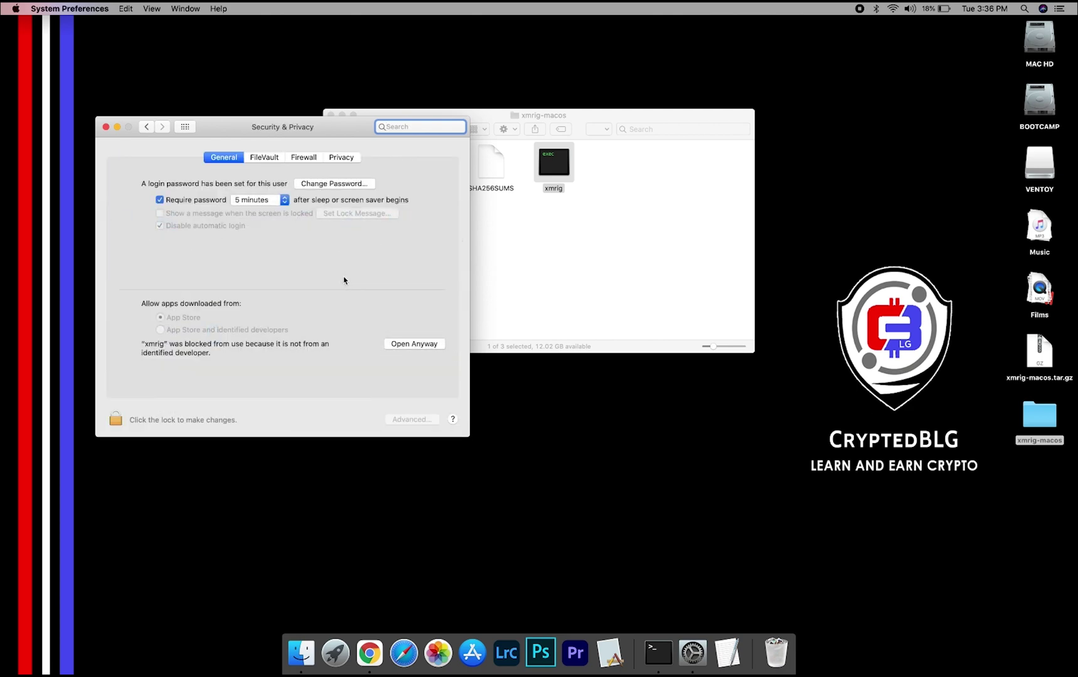
left_click(401, 346)
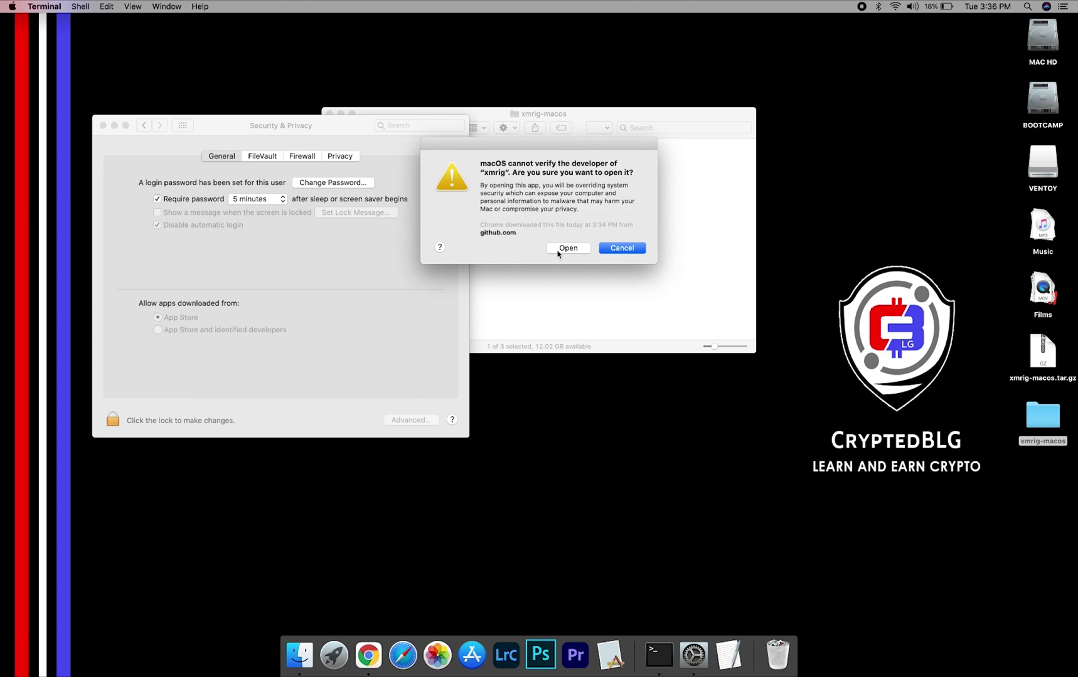
left_click(559, 250)
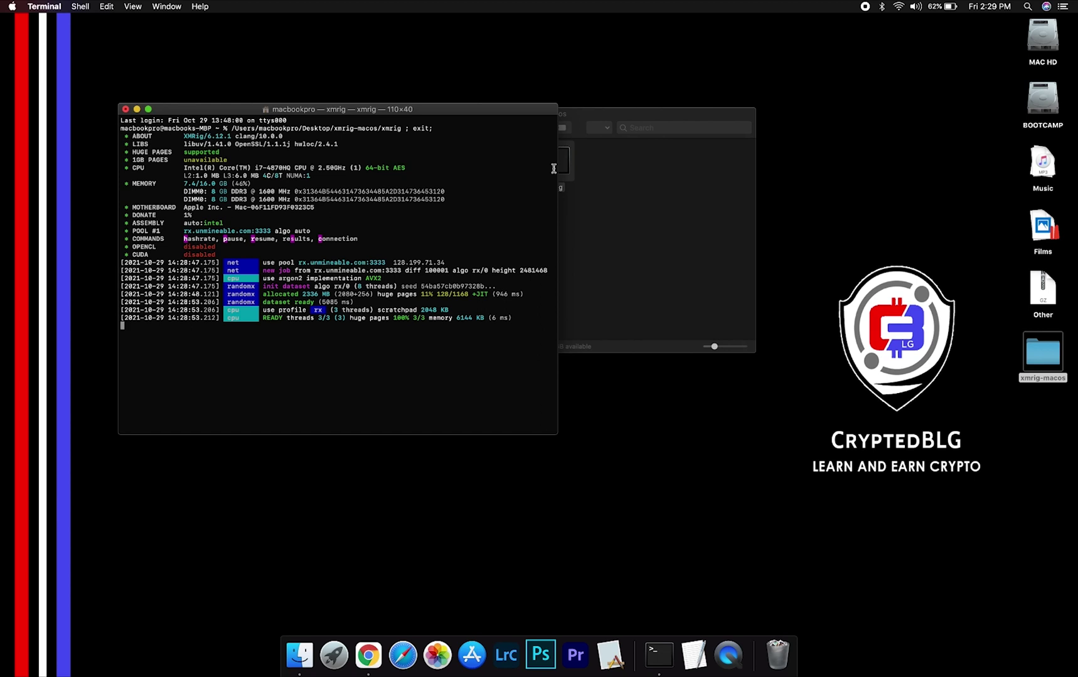
Print xmrig's per-thread hashrate in Terminal, then close the Finder window
key("h")
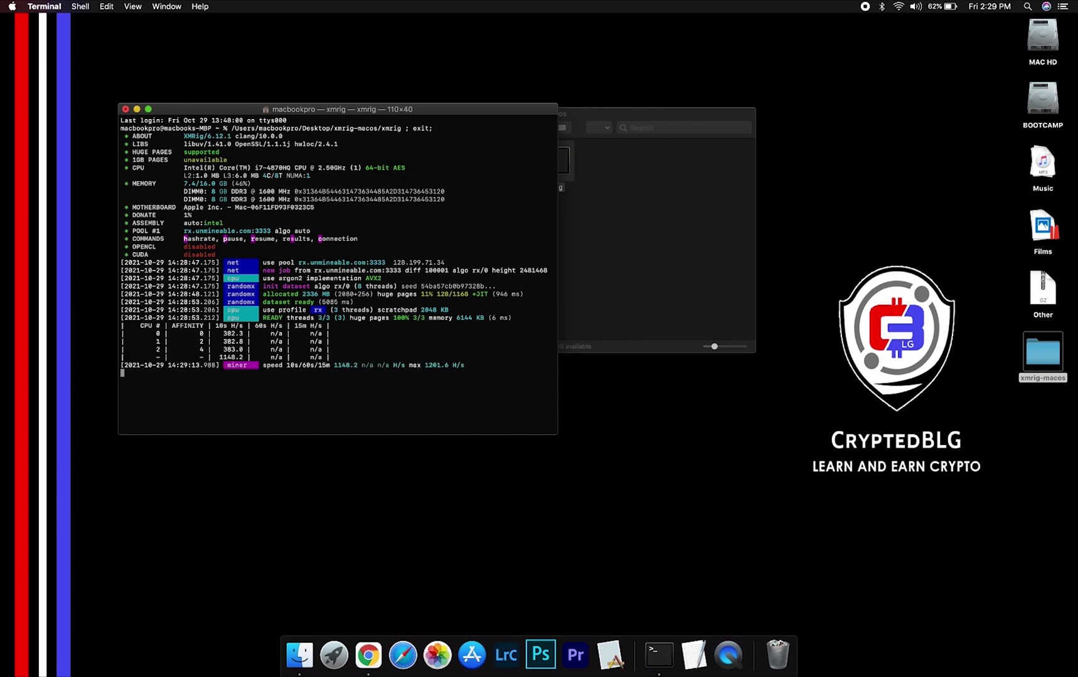
left_click(592, 114)
key("super+w")
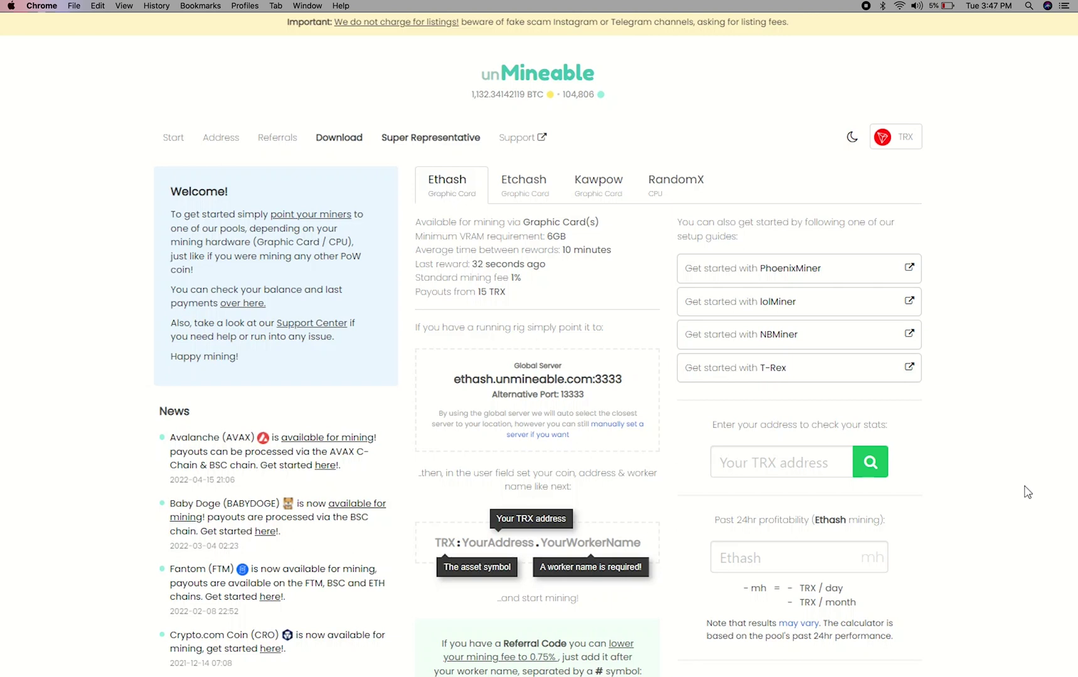
Paste the TRX wallet address into unMineable's lookup field and search its stats
left_click(819, 459)
key("super+v")
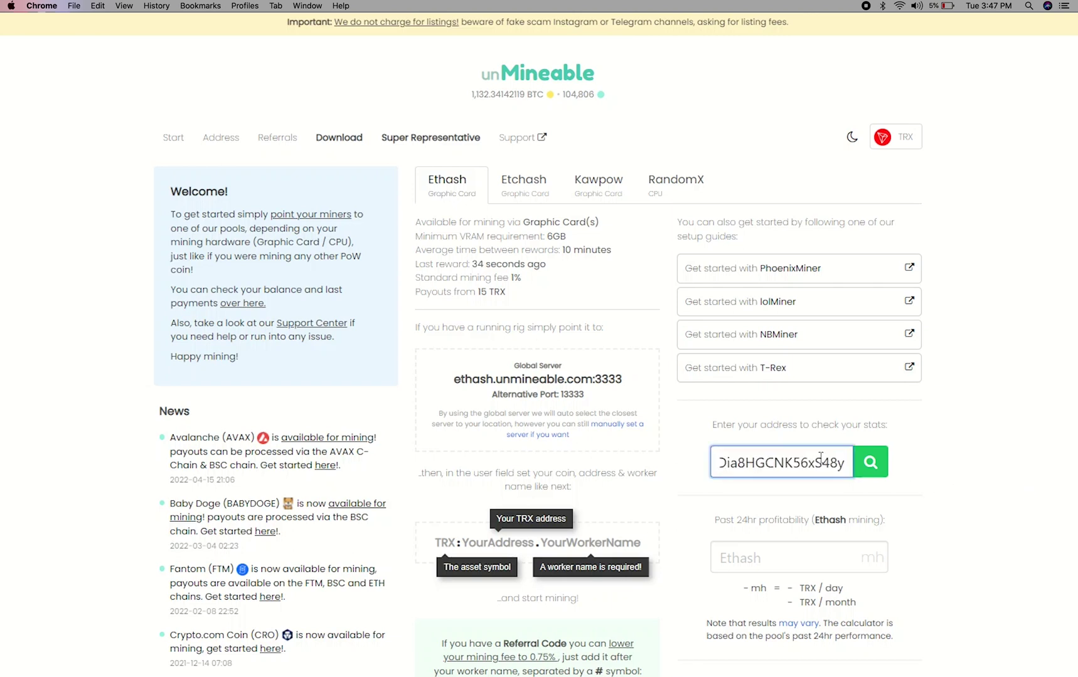
left_click(874, 473)
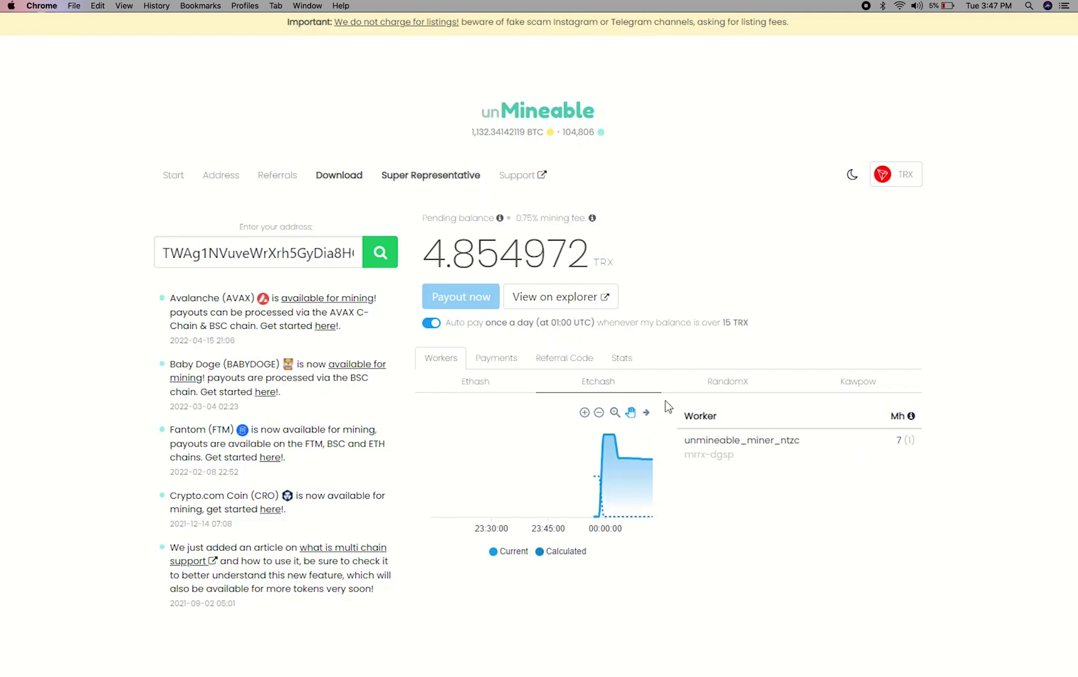
Browse the Payments, Referral Code and Stats tabs, toggling Auto pay off and on
left_click(478, 369)
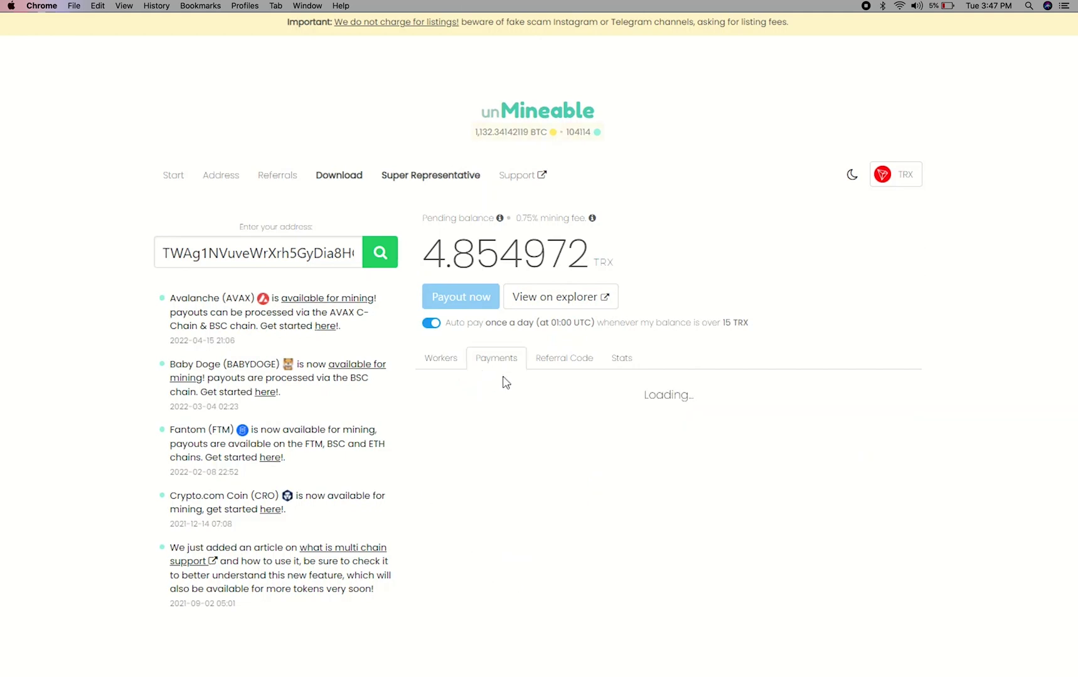
scroll(555, 372, "down", 1)
left_click(563, 321)
left_click(622, 362)
scroll(622, 367, "down", 1)
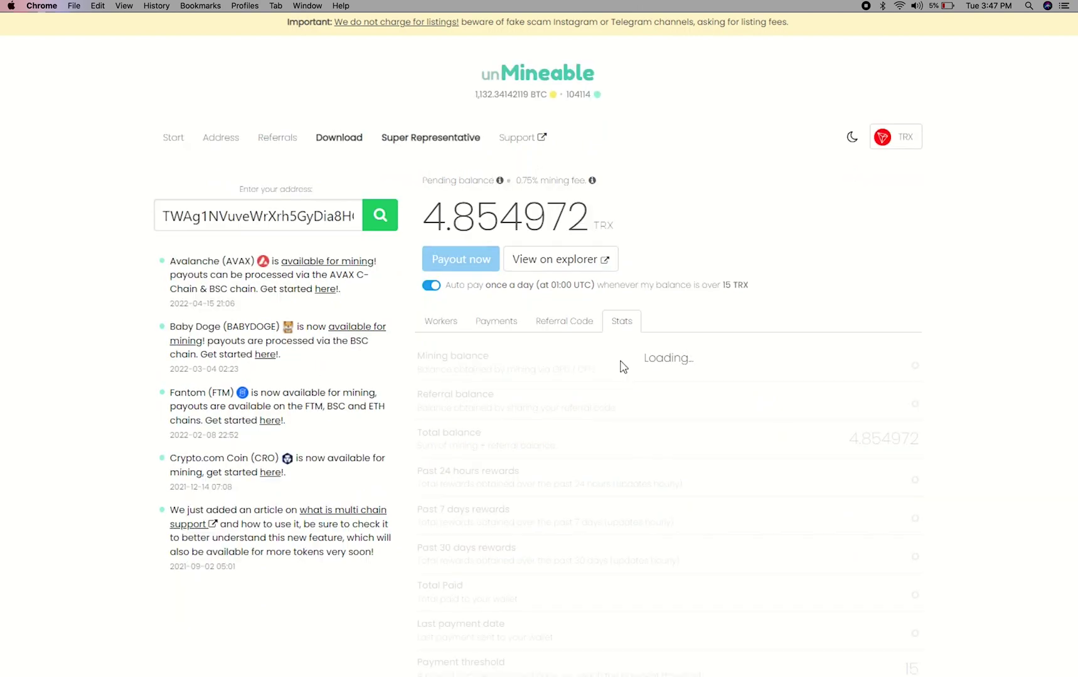
left_click(430, 285)
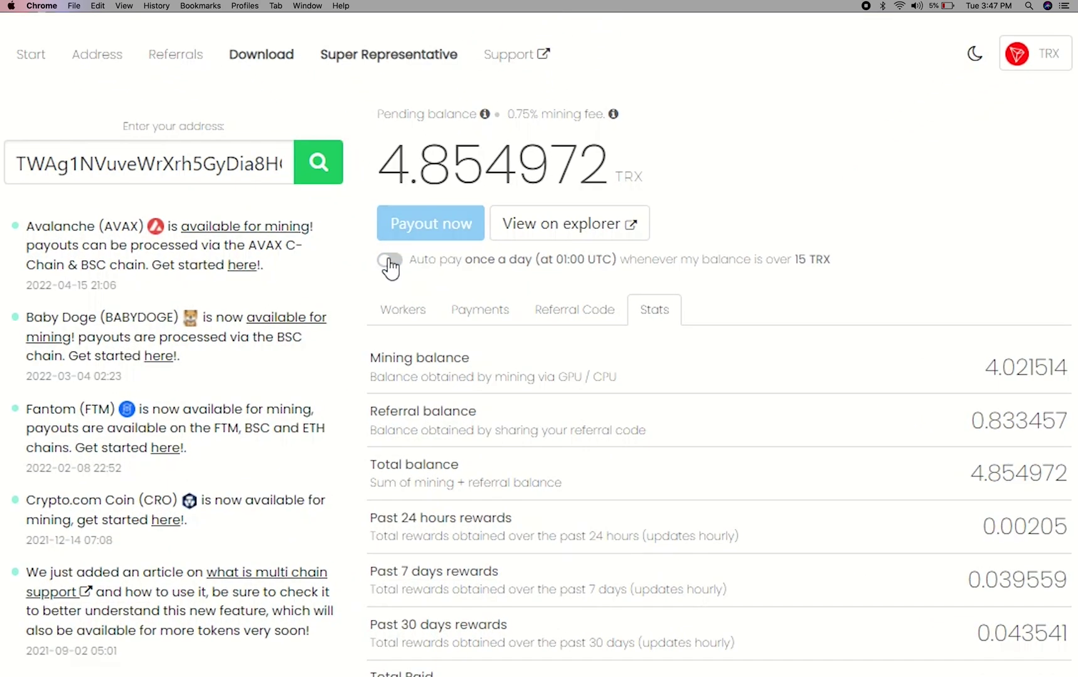
left_click(390, 263)
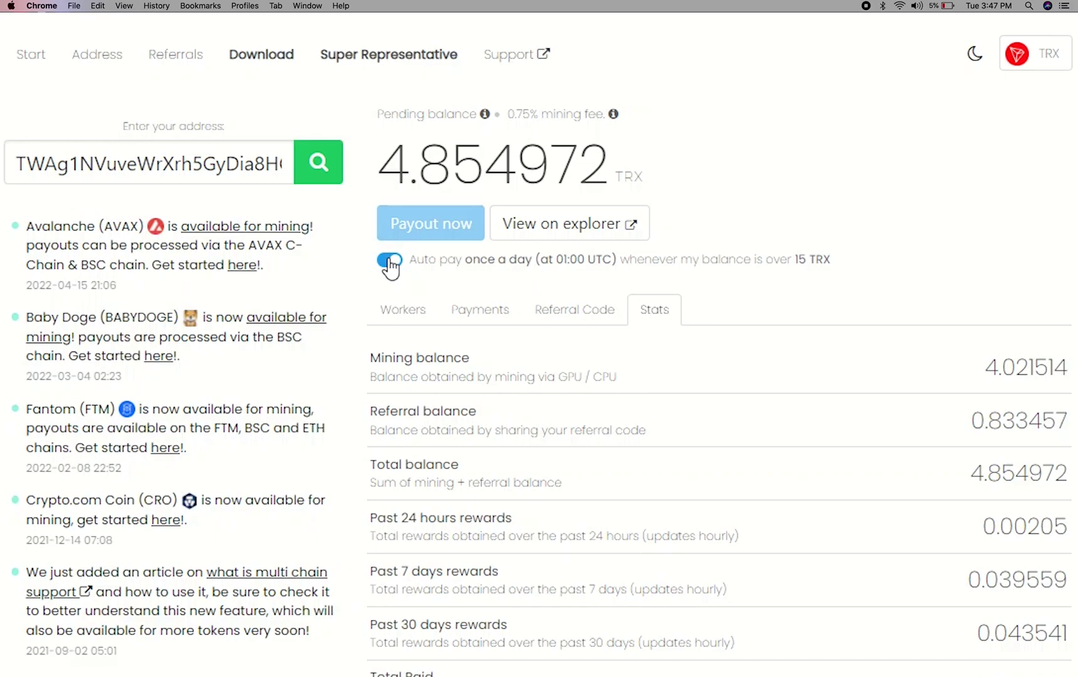